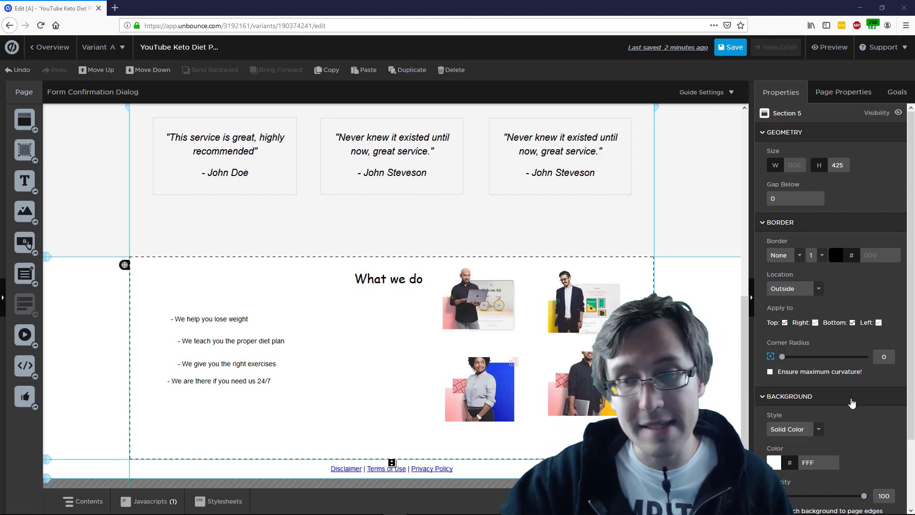
# Step: Drag the diet-plan bullet so its left edge lines up with the first bullet
pyautogui.scroll(-3, 850, 402)
pyautogui.scroll(3, 850, 400)
pyautogui.click(508, 322)
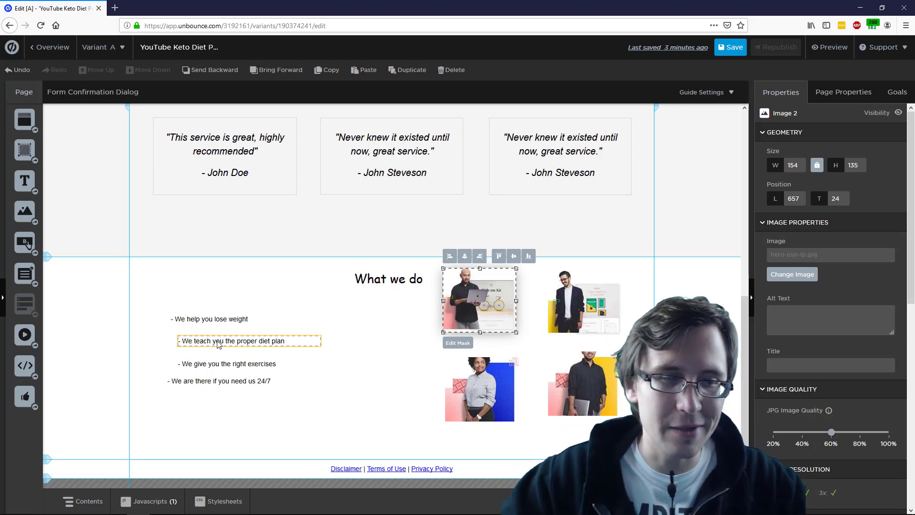
pyautogui.moveTo(209, 342); pyautogui.dragTo(204, 373)
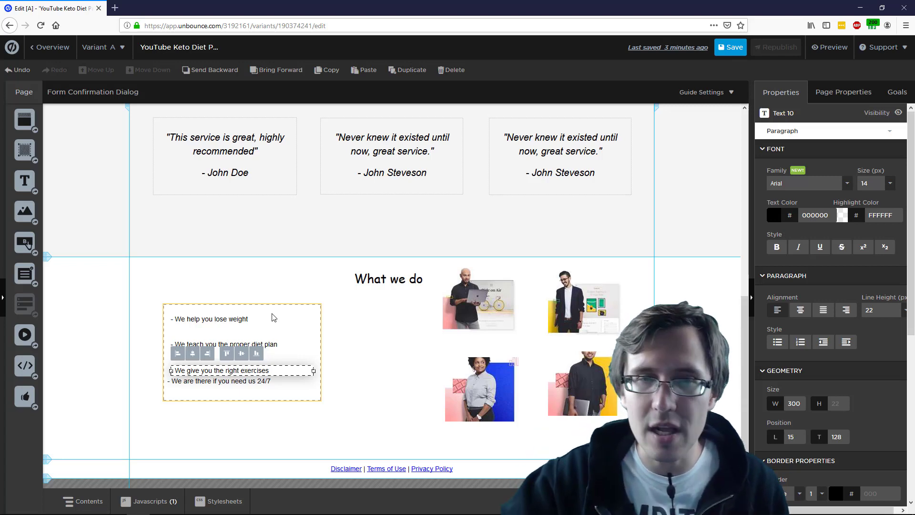
pyautogui.click(287, 384)
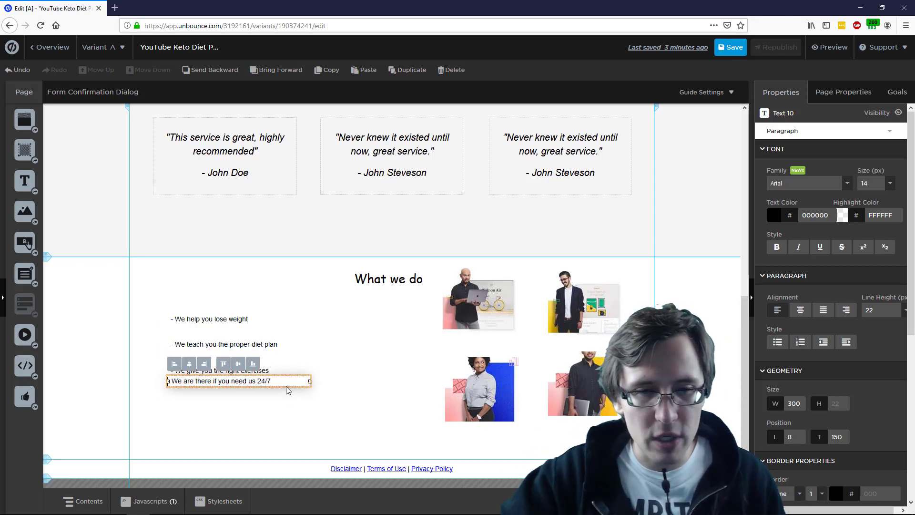
# Step: Stretch the bullet box down to height 284, then check the first and diet-plan bullets' positions
pyautogui.click(249, 399)
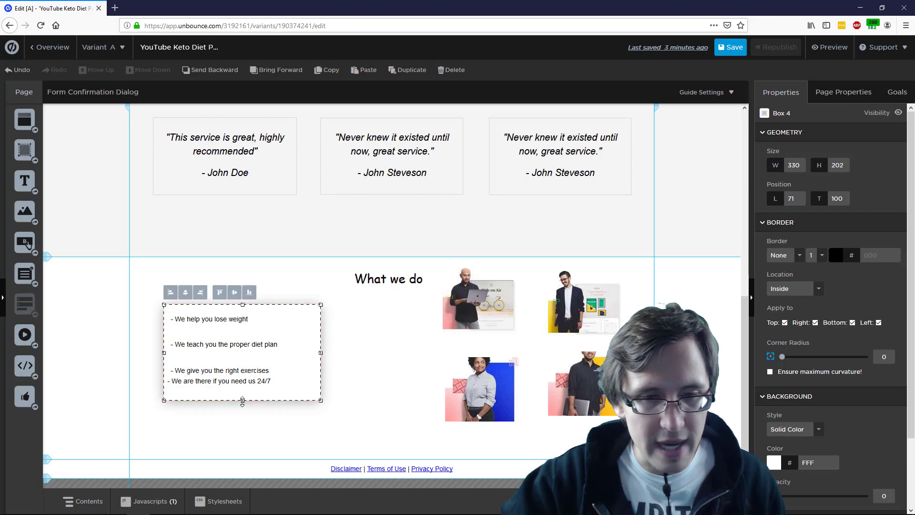
pyautogui.moveTo(243, 402); pyautogui.dragTo(249, 441)
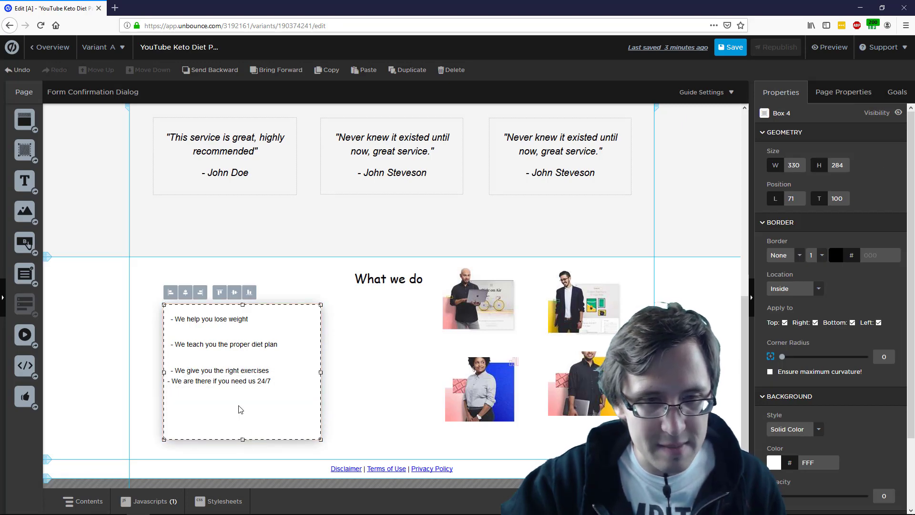
pyautogui.click(210, 320)
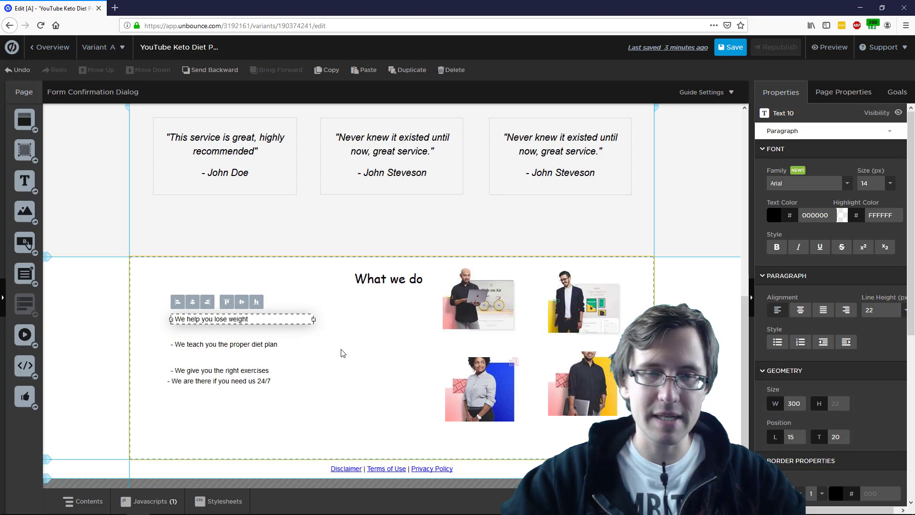
pyautogui.click(315, 351)
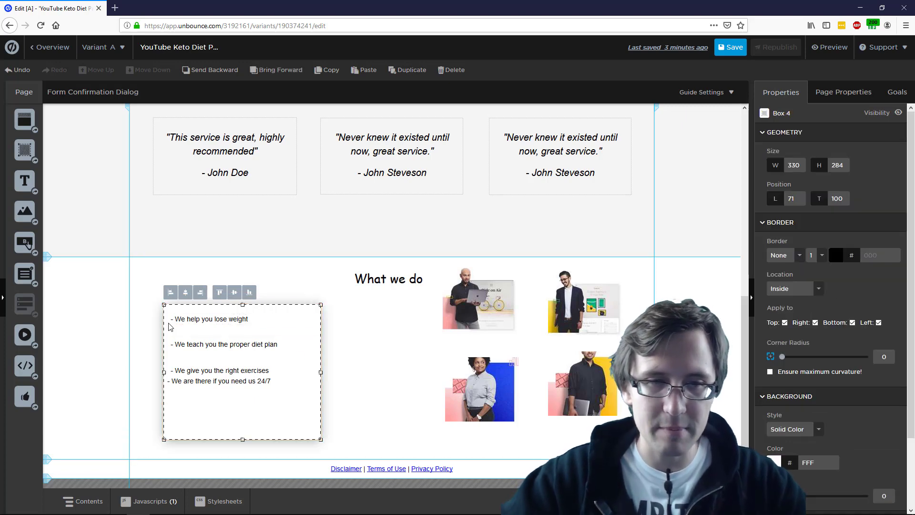
pyautogui.click(183, 321)
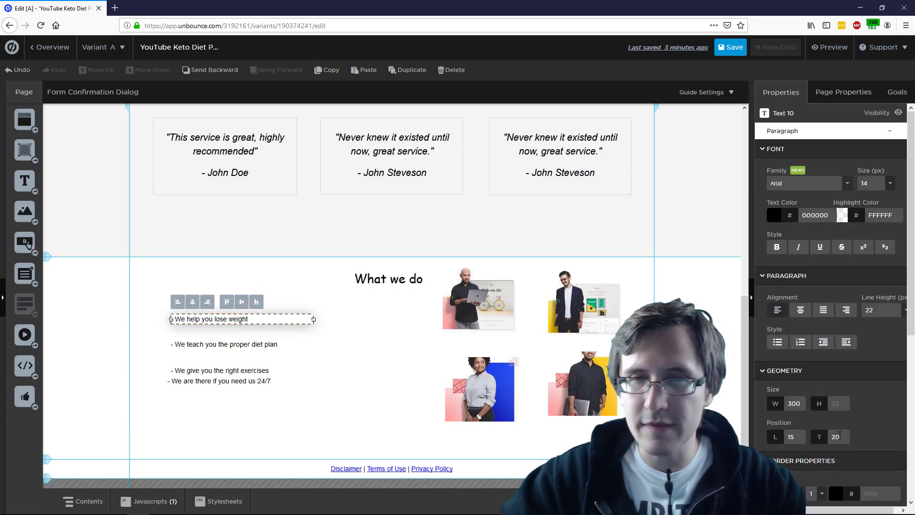
pyautogui.click(234, 346)
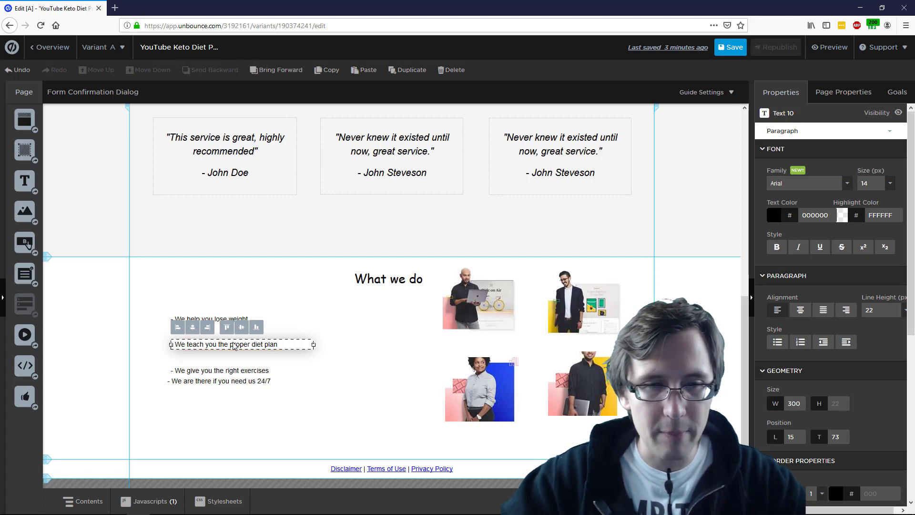
pyautogui.click(274, 366)
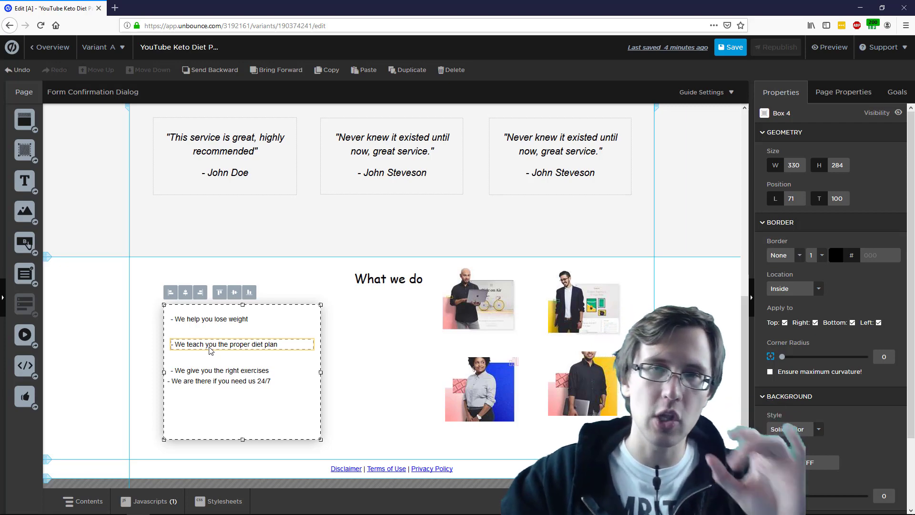
pyautogui.click(204, 319)
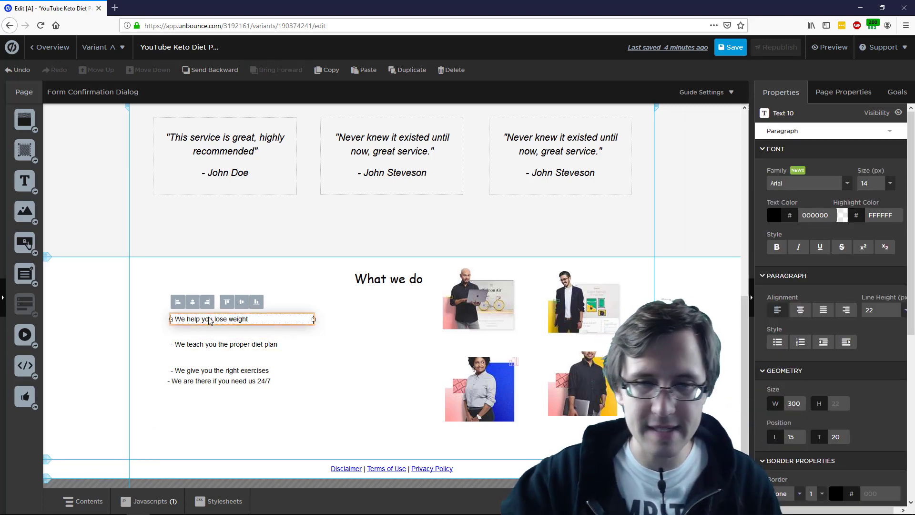
pyautogui.click(253, 349)
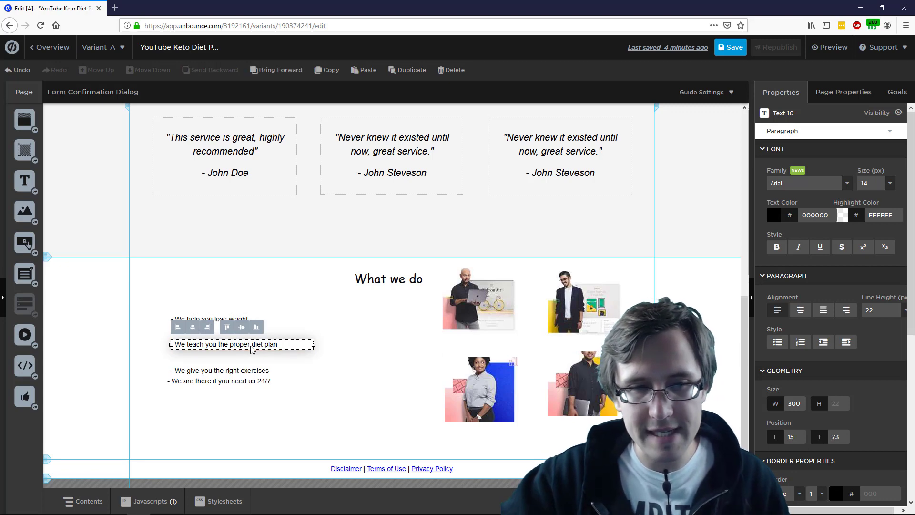
# Step: Set the 'We are there if you need us 24/7' bullet to left position 15
pyautogui.click(197, 375)
pyautogui.click(303, 382)
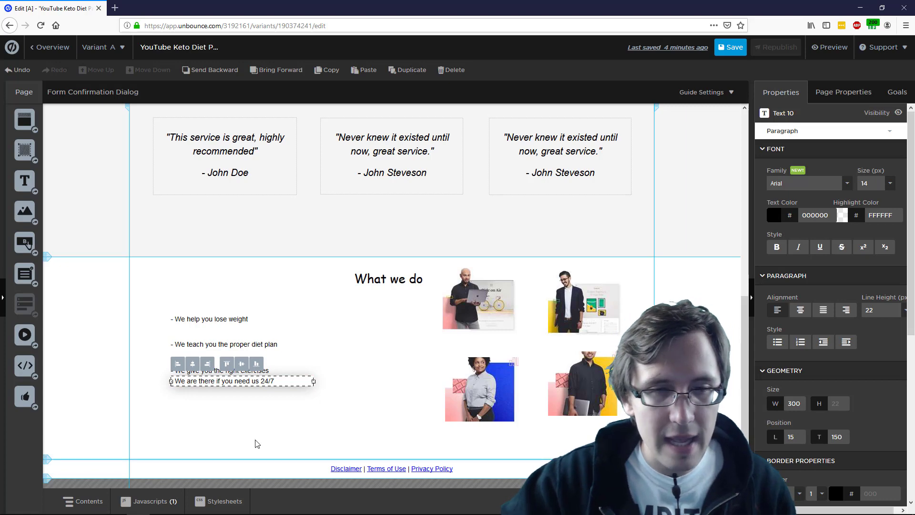
pyautogui.click(135, 290)
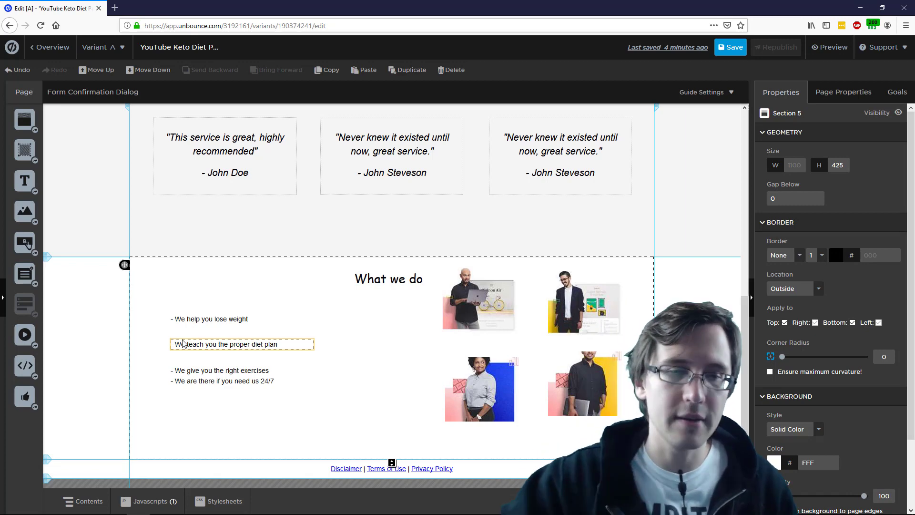
# Step: Read the first bullet's position and move the diet-plan bullet to top 60
pyautogui.click(204, 321)
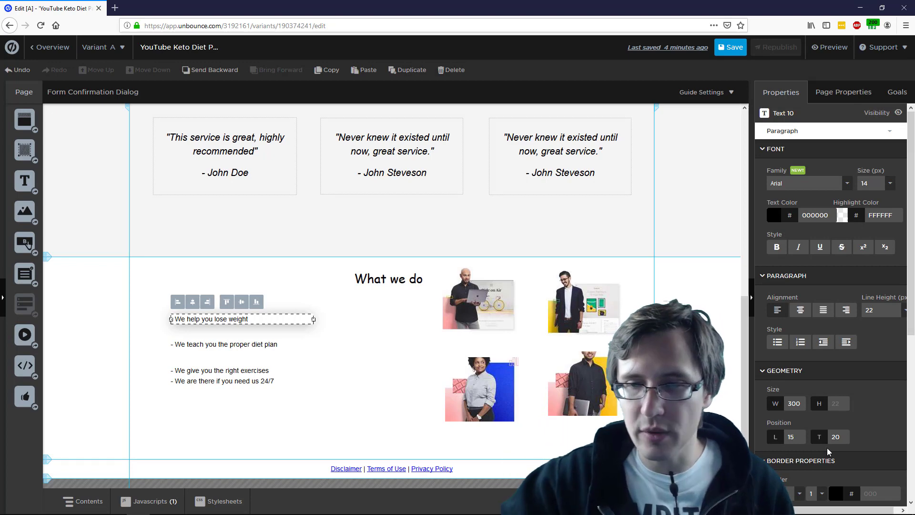
pyautogui.click(253, 348)
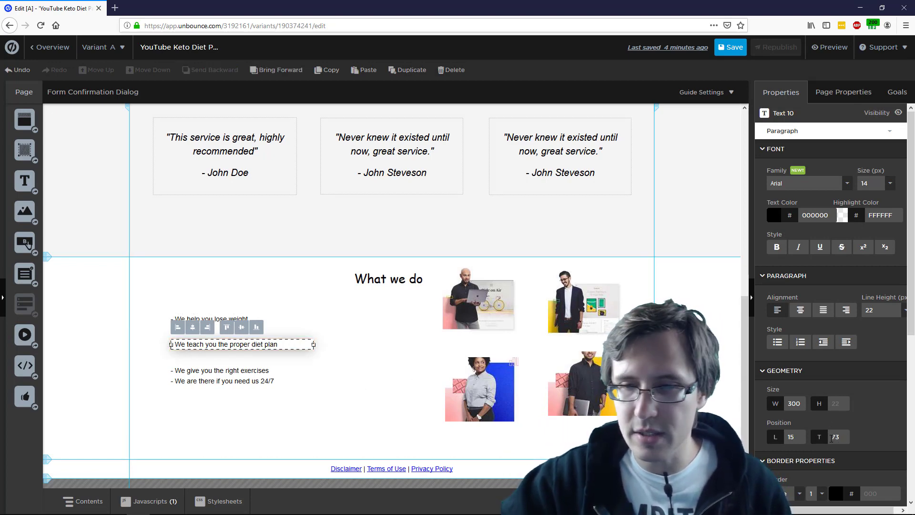
pyautogui.press('Return')
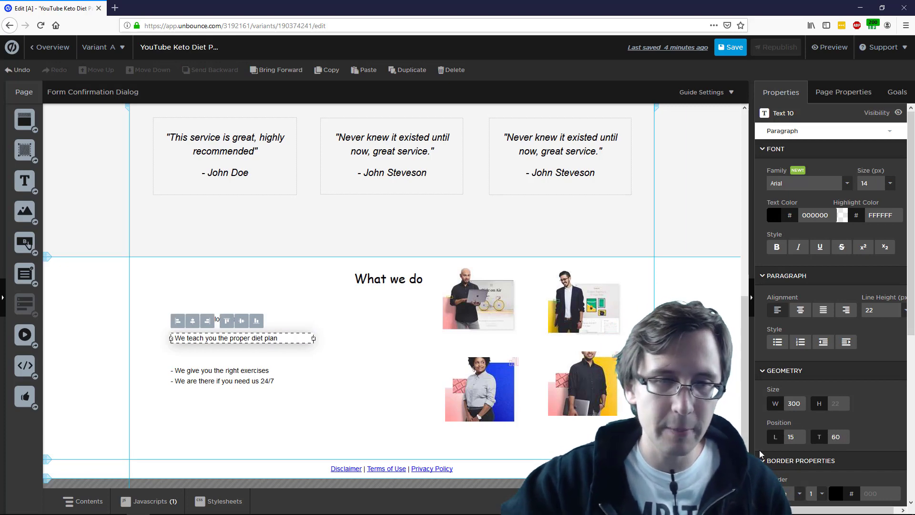
pyautogui.click(357, 369)
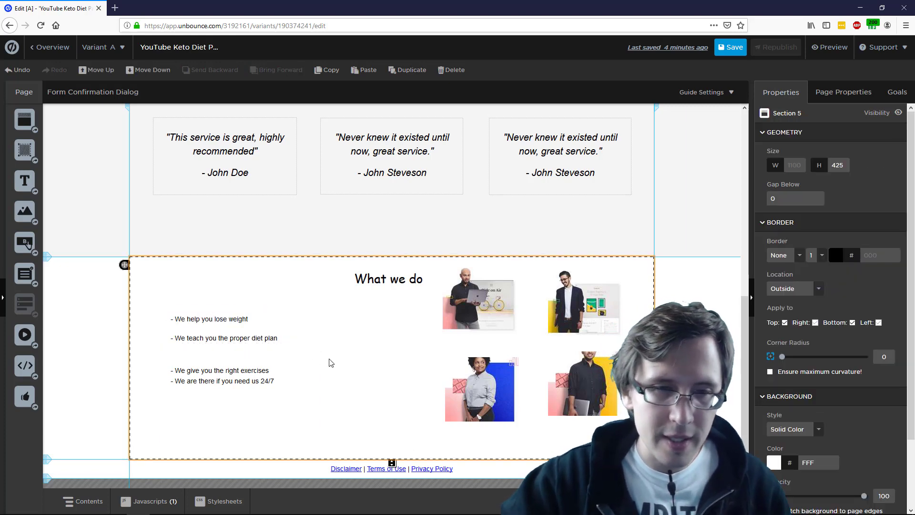
pyautogui.click(234, 340)
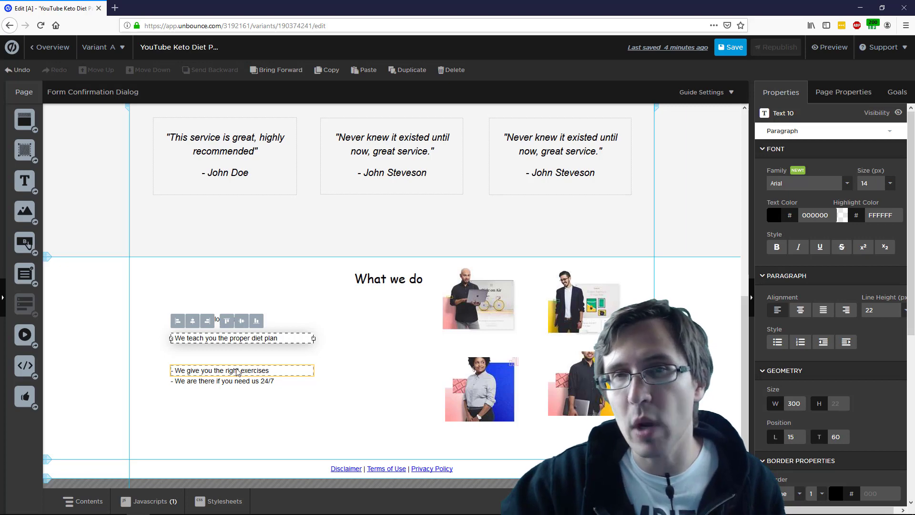
# Step: Reposition the exercises bullet and set the 24/7 bullet's top to 140
pyautogui.click(238, 371)
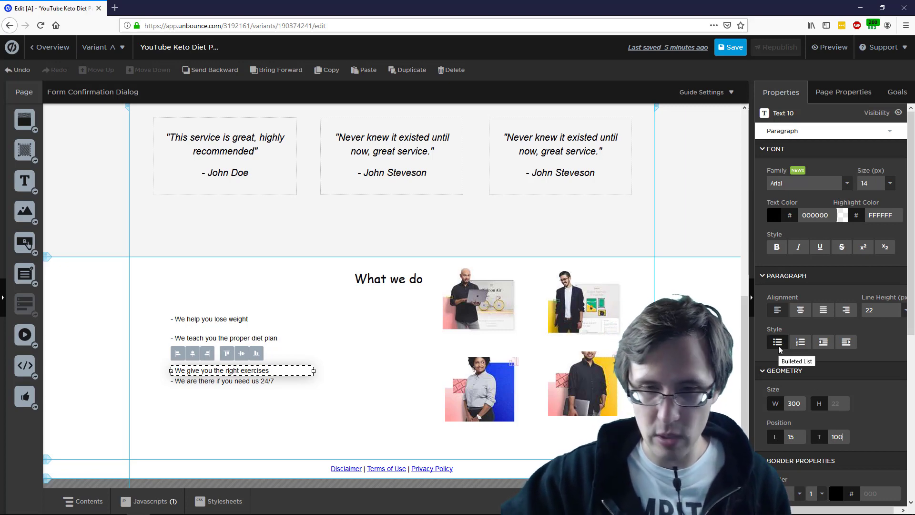
pyautogui.click(481, 379)
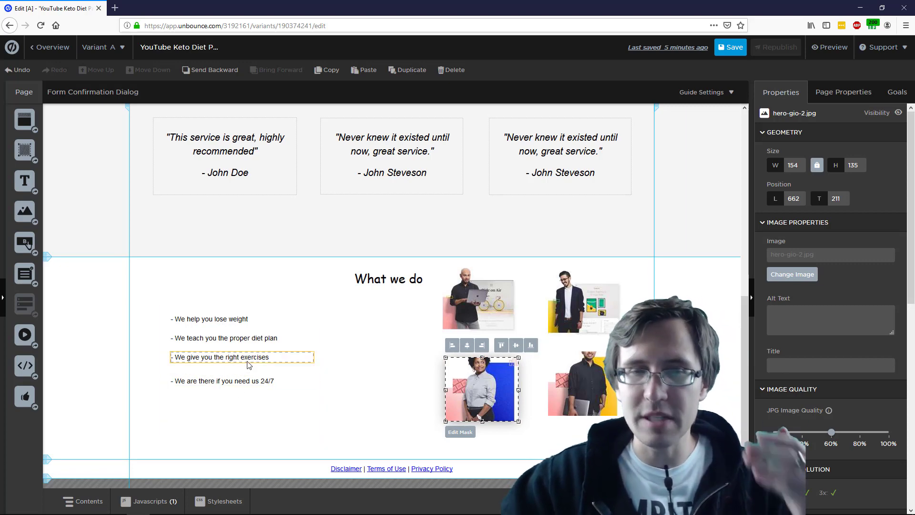
pyautogui.click(227, 358)
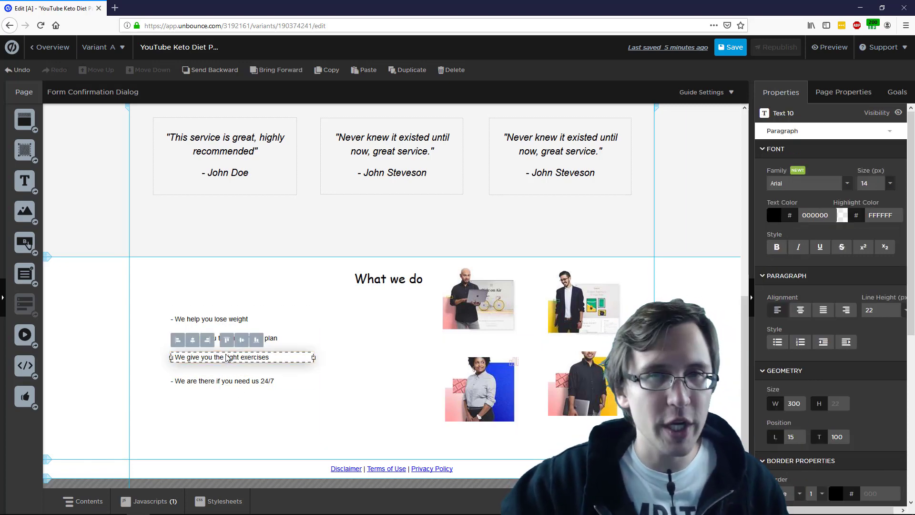
pyautogui.click(224, 380)
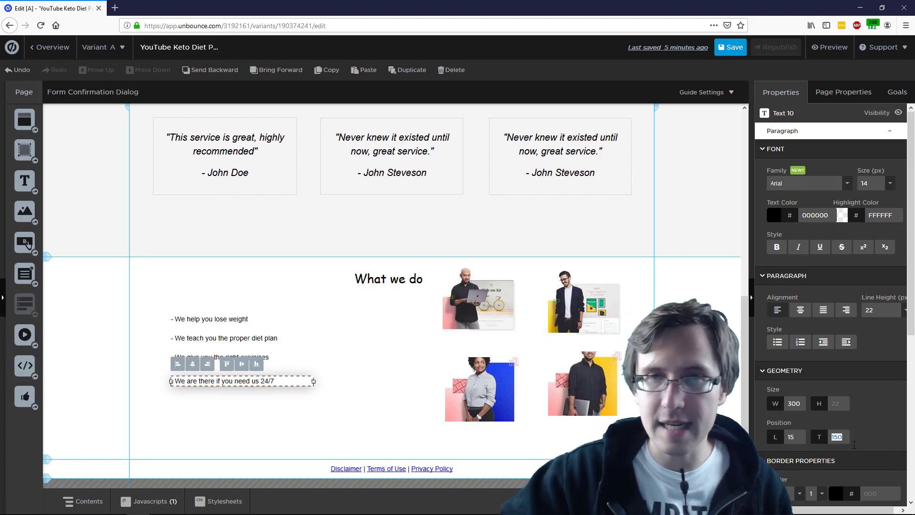
pyautogui.press('Return')
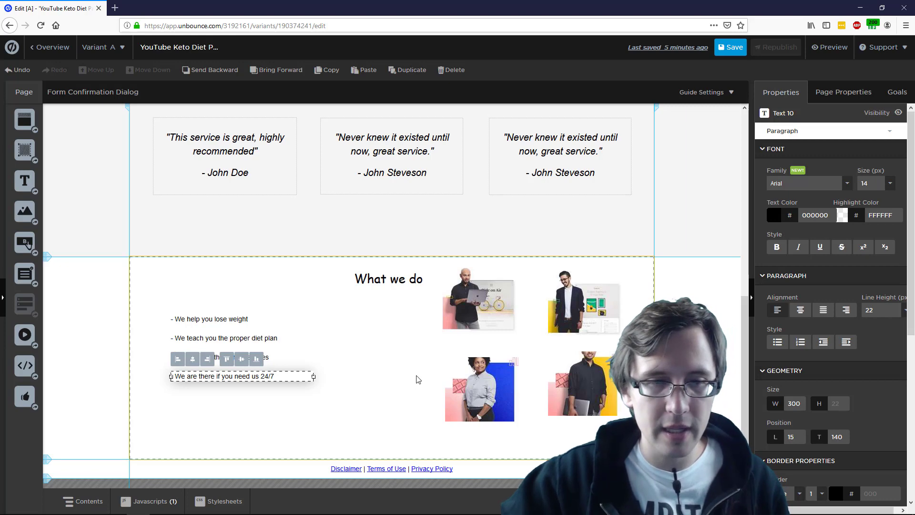
pyautogui.click(432, 395)
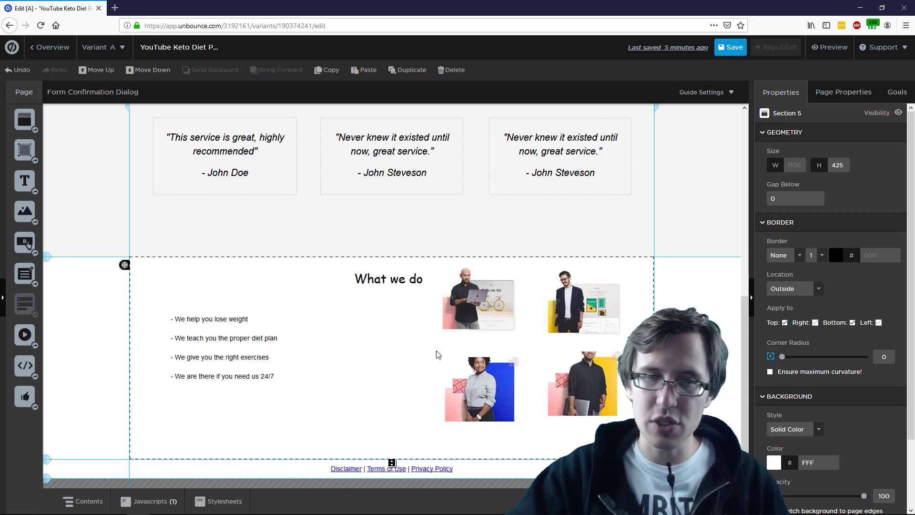
# Step: Move and narrow the bullet box to 265 by 179 at left 88, top 85
pyautogui.click(258, 316)
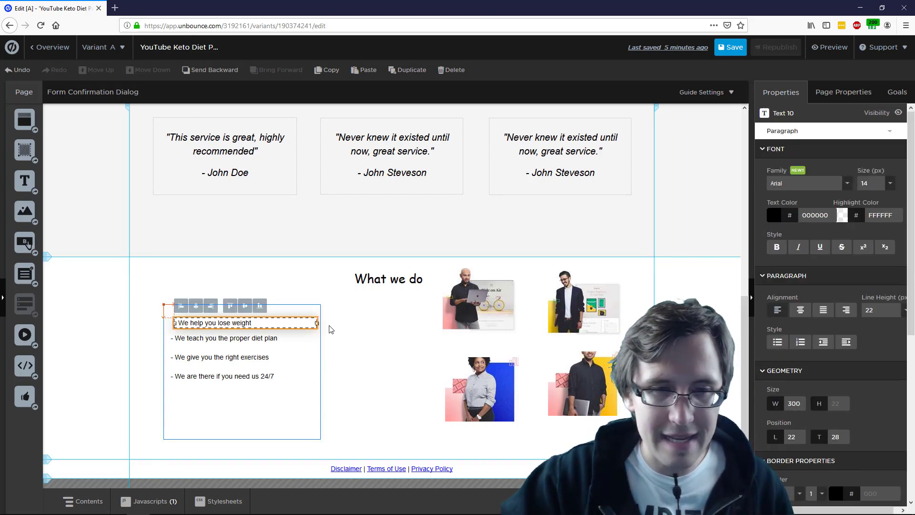
pyautogui.moveTo(258, 316); pyautogui.dragTo(302, 326)
pyautogui.hotkey('ctrl', 'z')
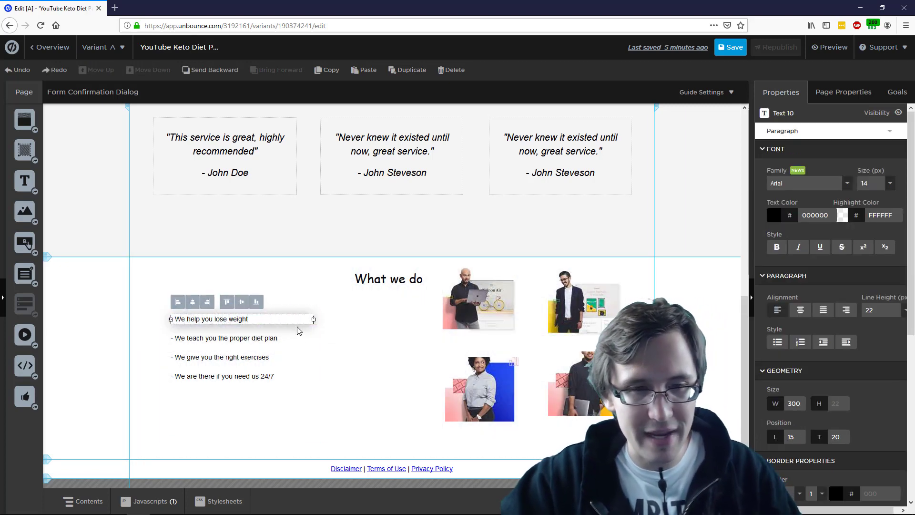
pyautogui.moveTo(294, 410); pyautogui.dragTo(342, 395)
pyautogui.moveTo(354, 382); pyautogui.dragTo(251, 382)
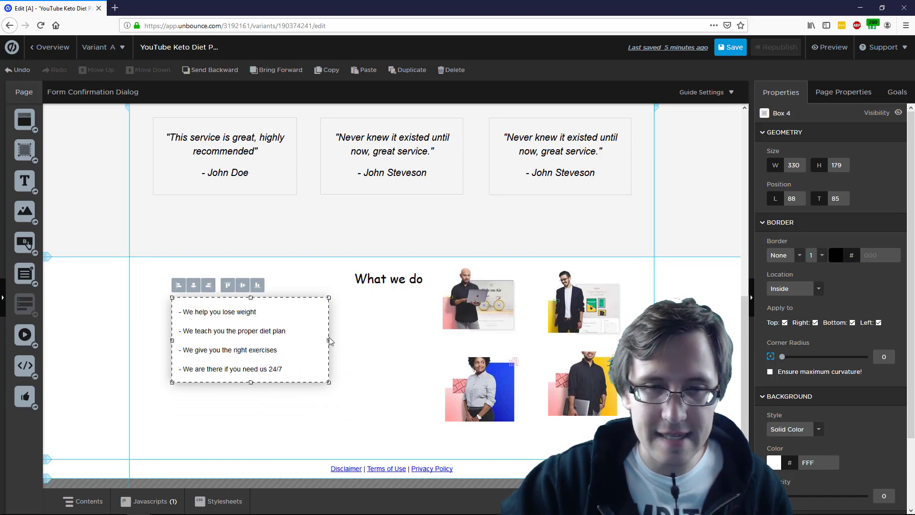
pyautogui.moveTo(329, 340); pyautogui.dragTo(298, 341)
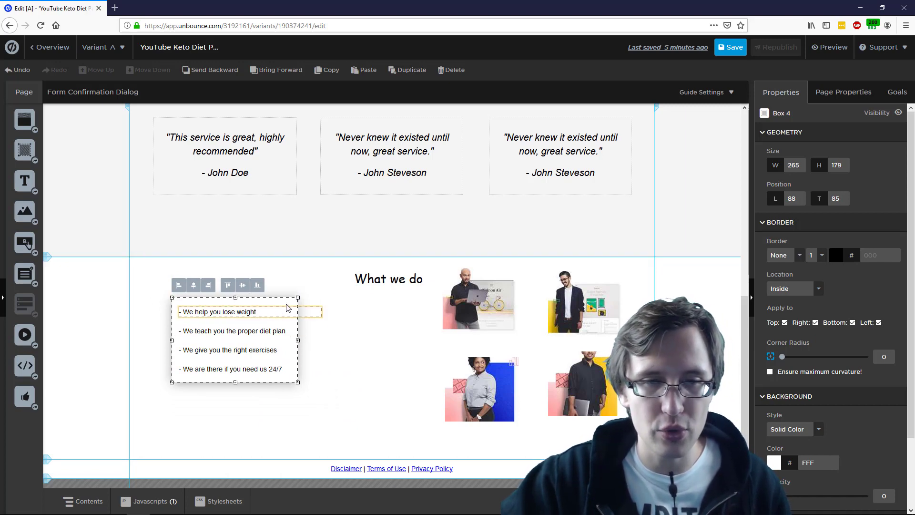
pyautogui.moveTo(288, 308); pyautogui.dragTo(274, 317)
# Step: Lower the upper-left image and the woman image to snap to the alignment guides
pyautogui.click(388, 367)
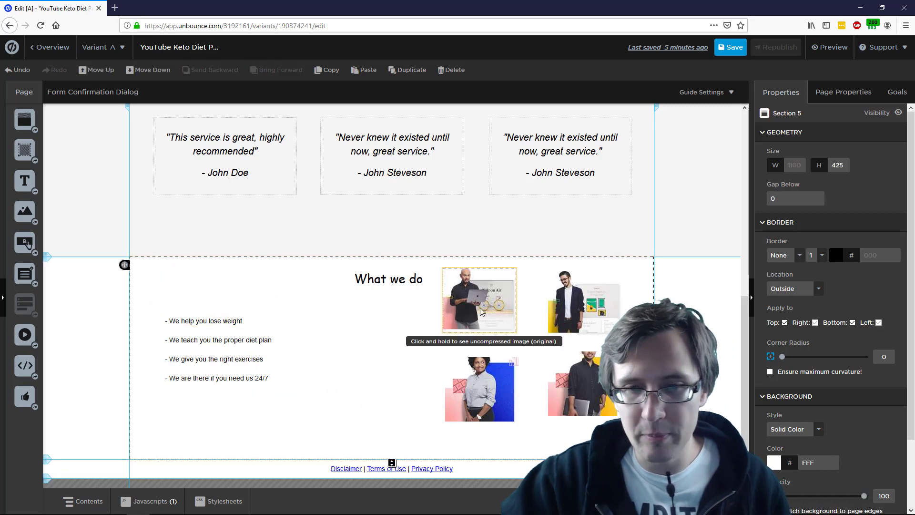
pyautogui.click(480, 307)
pyautogui.moveTo(482, 281)
pyautogui.mouseDown()
pyautogui.moveTo(477, 290)
pyautogui.moveTo(486, 296)
pyautogui.mouseUp()
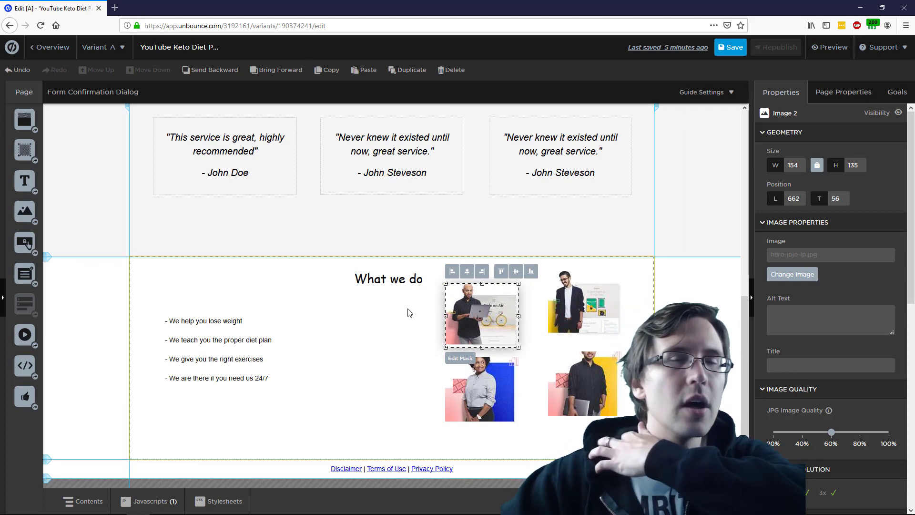
pyautogui.click(501, 396)
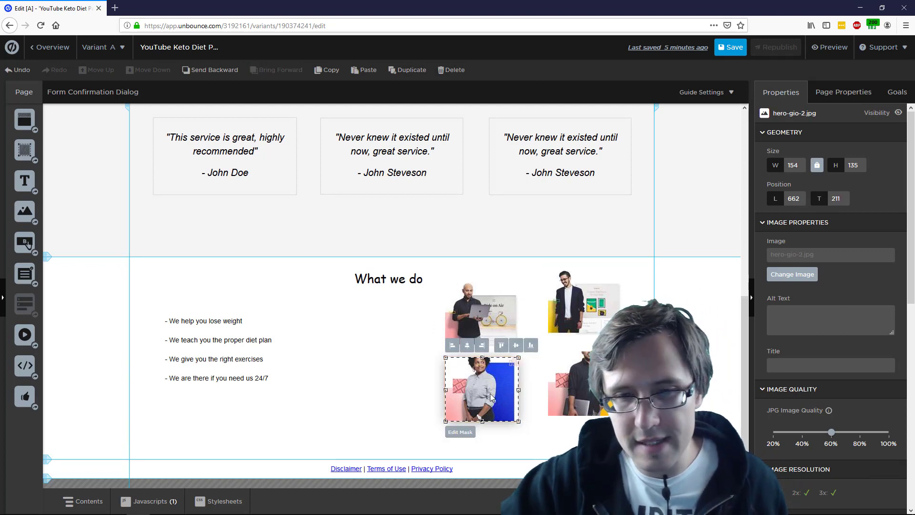
pyautogui.moveTo(484, 382); pyautogui.dragTo(471, 404)
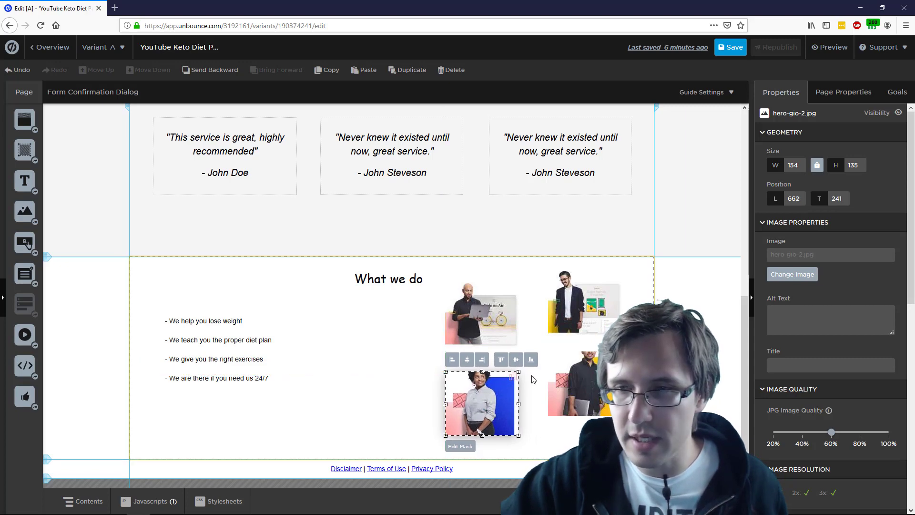
pyautogui.click(576, 300)
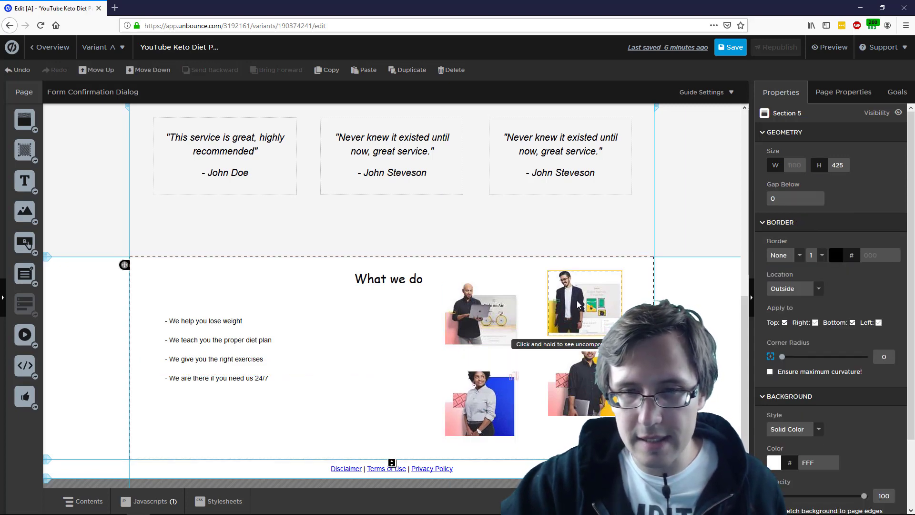
pyautogui.click(577, 300)
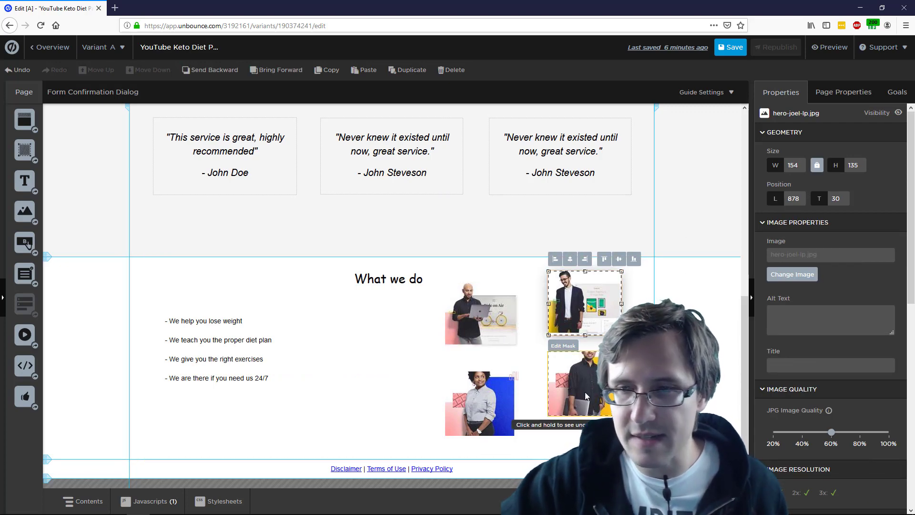
pyautogui.click(572, 377)
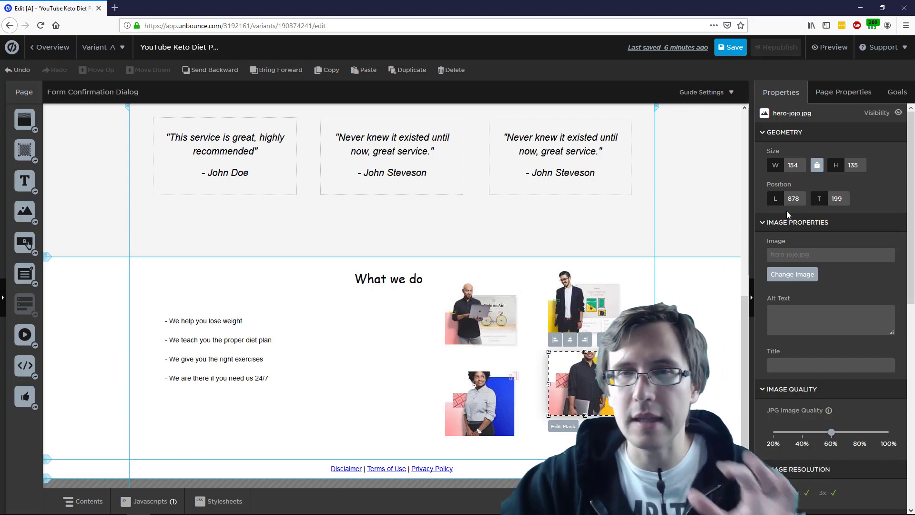
# Step: Move the upper-right image, hero-joel-lp.jpg, down to top 56
pyautogui.click(486, 301)
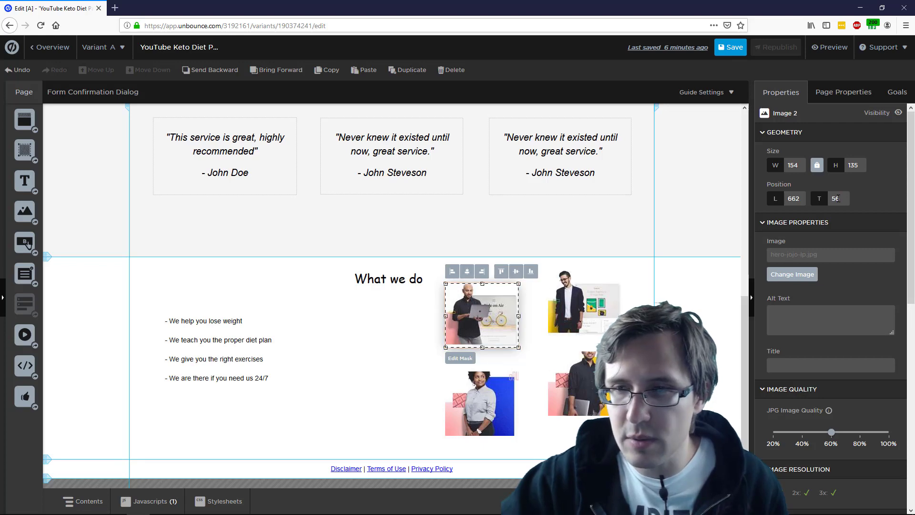
pyautogui.click(588, 310)
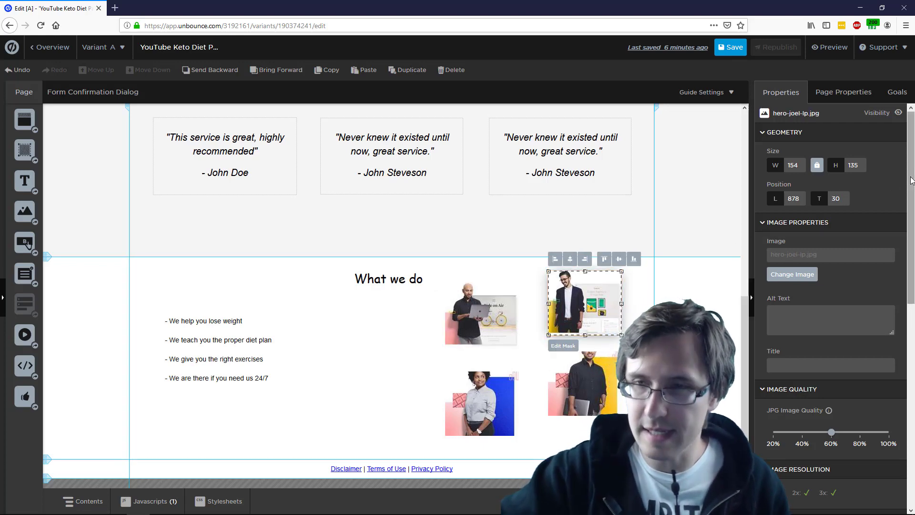
pyautogui.hotkey('ctrl', 'z')
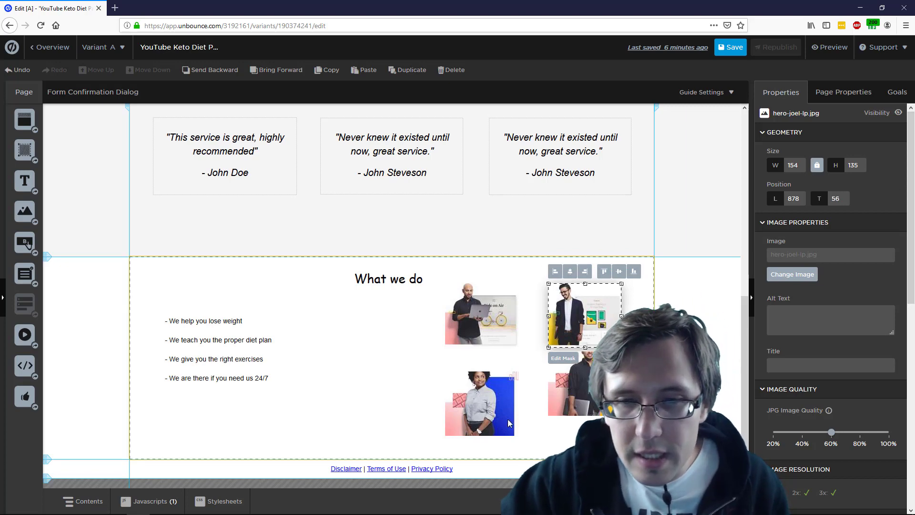
# Step: Set the lower-right image, hero-jojo.jpg, to top 241 to match the left column
pyautogui.click(470, 412)
pyautogui.click(568, 390)
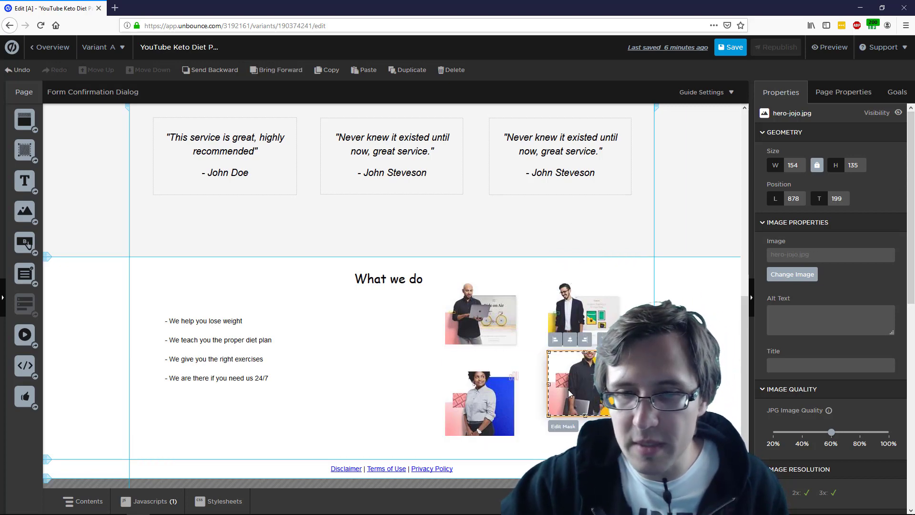
pyautogui.doubleClick(836, 198)
pyautogui.write('241')
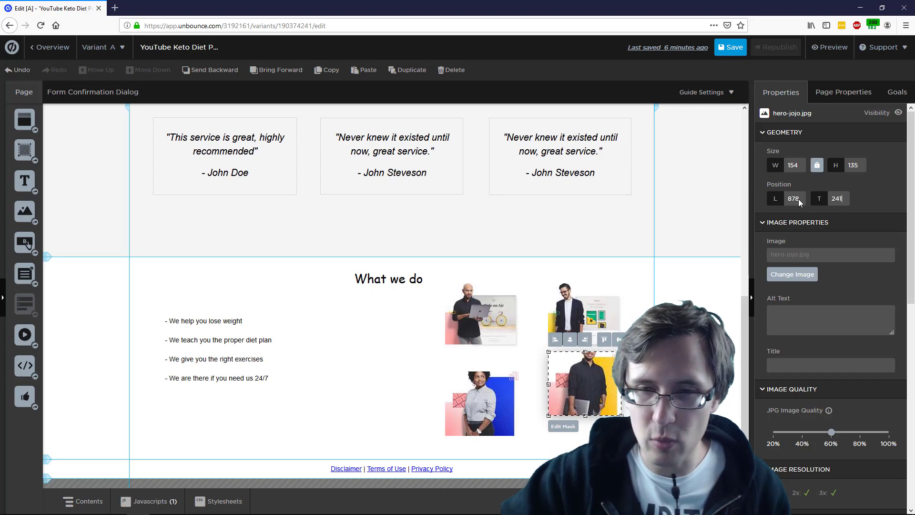
pyautogui.press('Return')
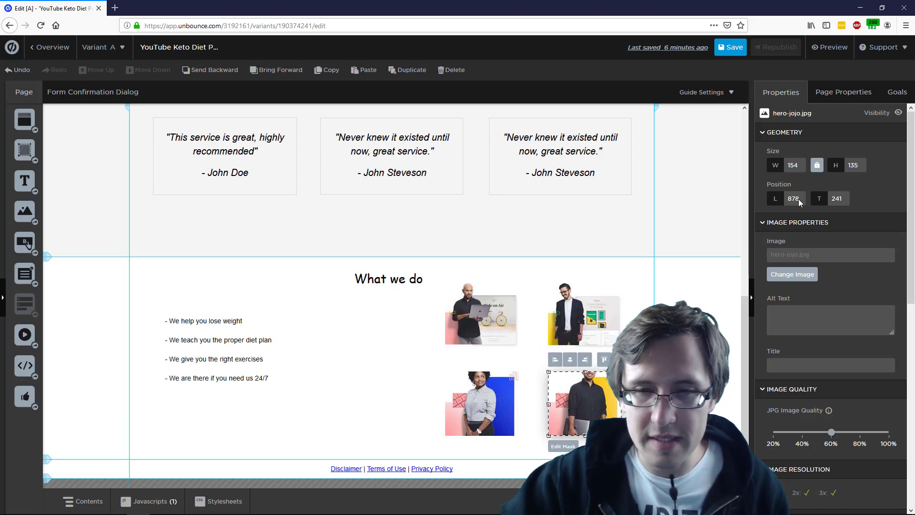
pyautogui.click(557, 276)
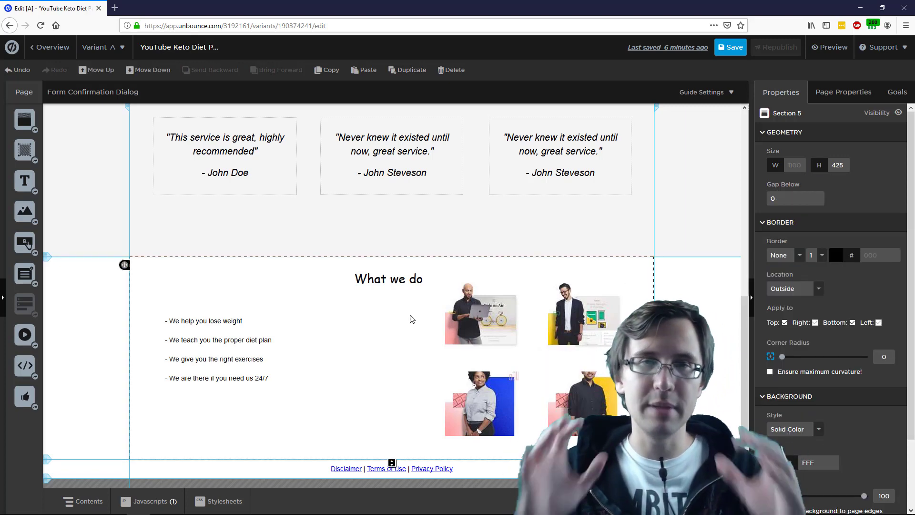